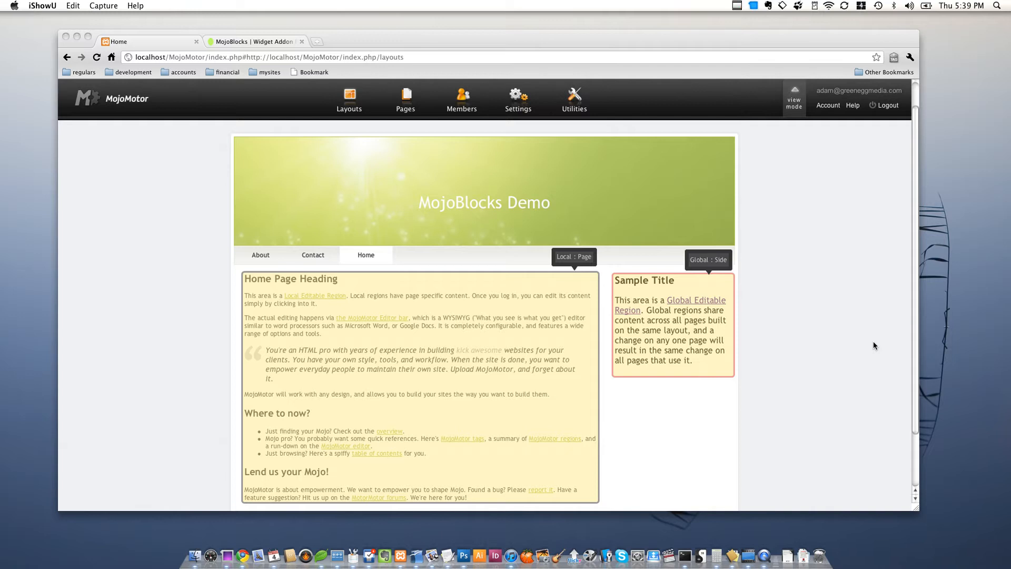
Step: Open the Home page's local Page region in its content editor and save it
scroll(873, 345, "down", 1)
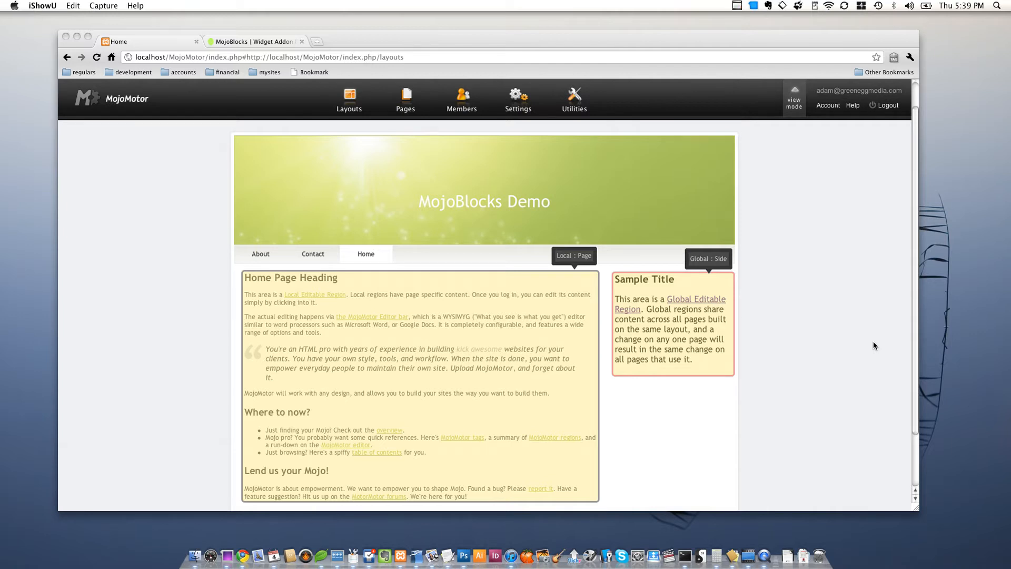
scroll(873, 343, "down", 1)
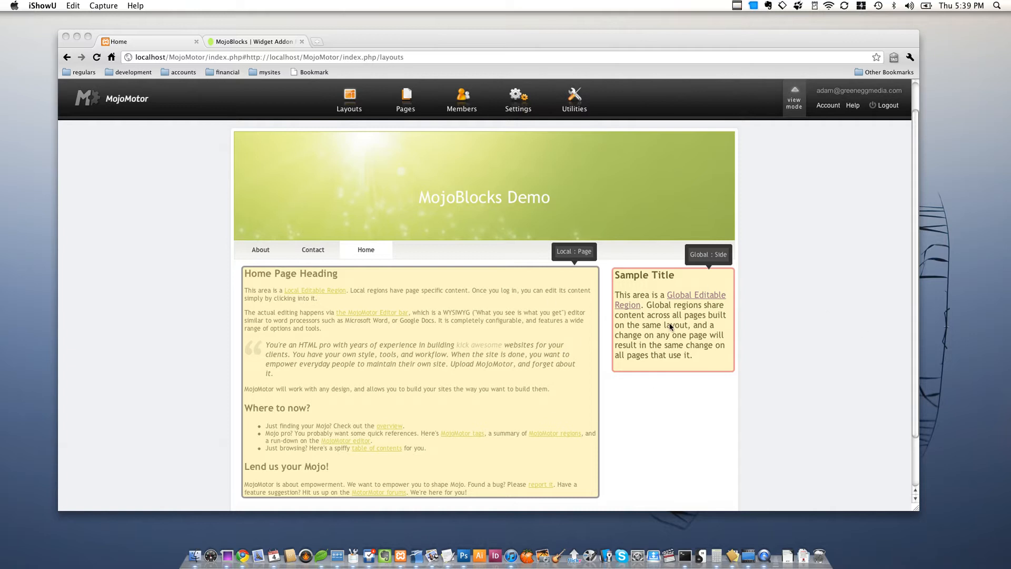
left_click(769, 364)
left_click(513, 344)
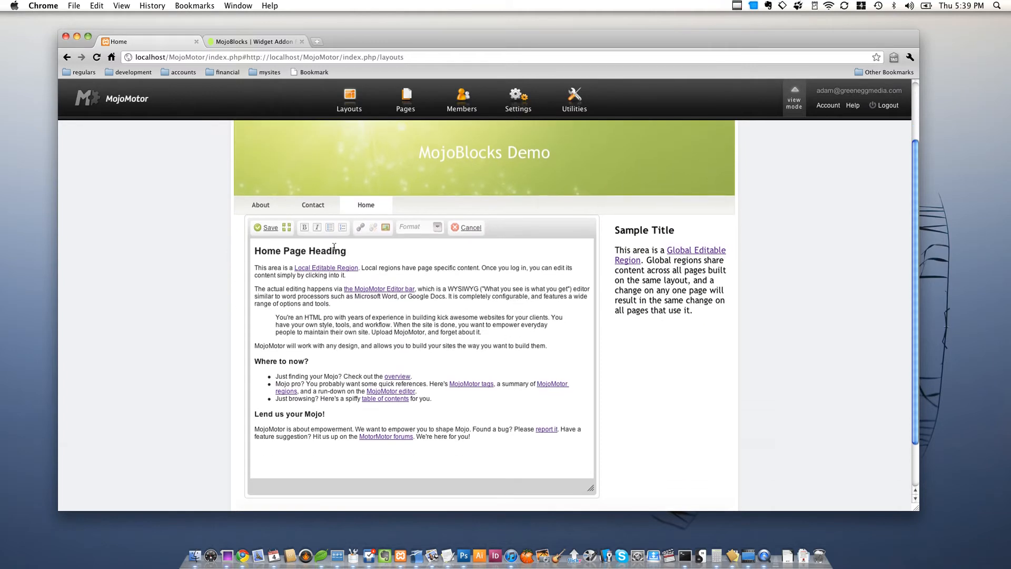
left_click(270, 228)
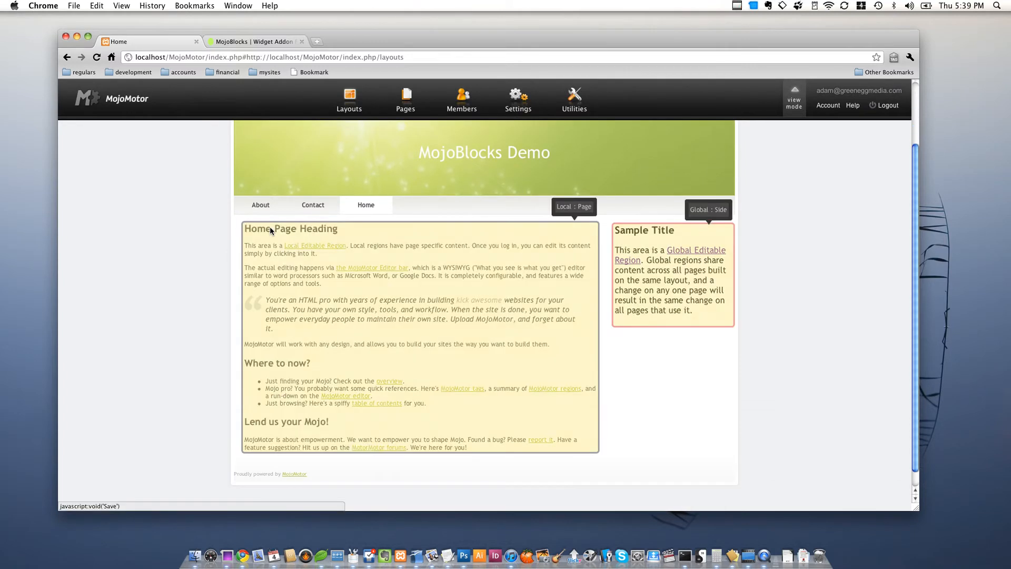
Step: Reopen the local Page region's editor to view its formatting options, and cancel the edit
scroll(214, 237, "up", 2)
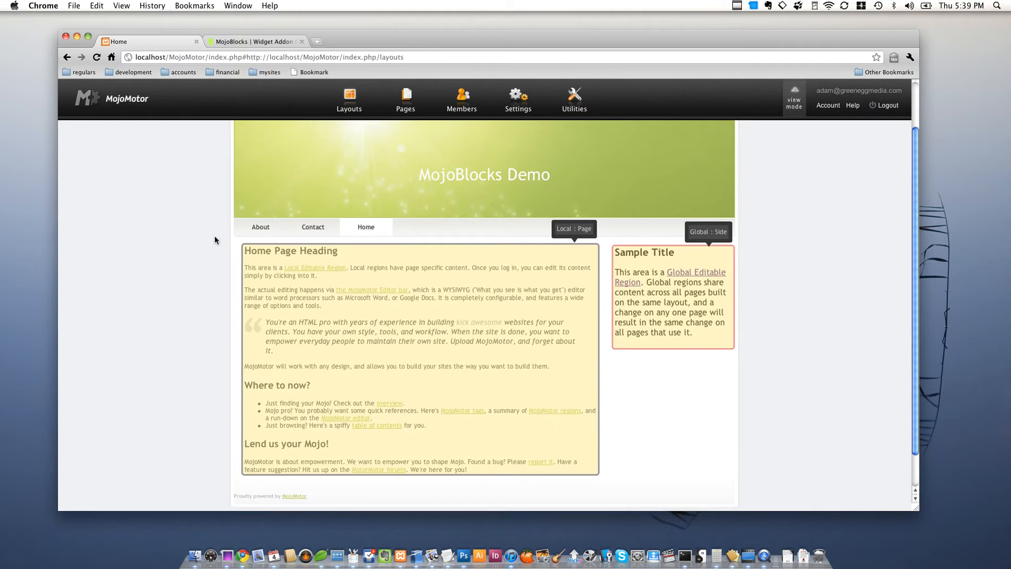
scroll(215, 240, "up", 2)
scroll(214, 239, "up", 2)
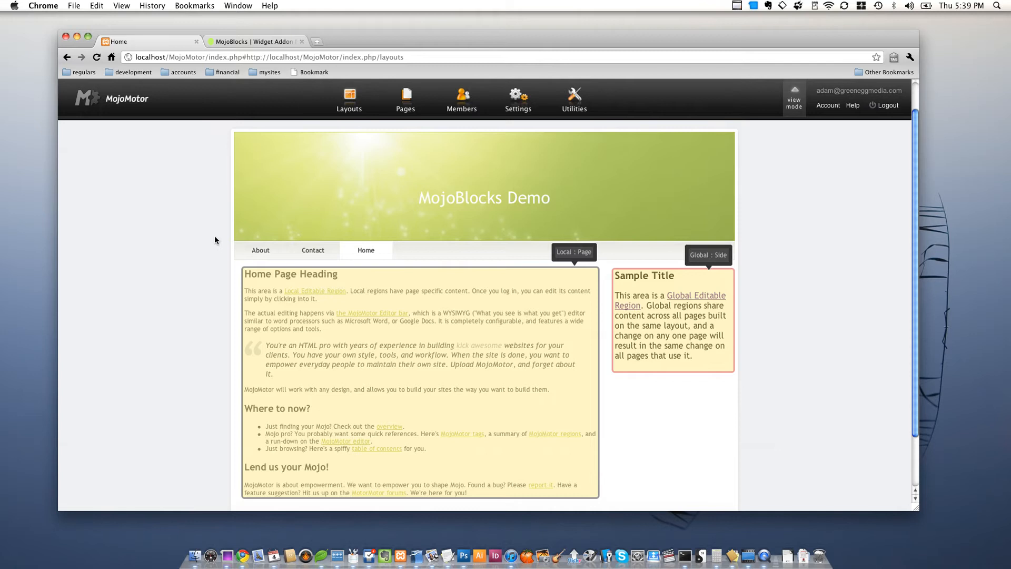
left_click(482, 350)
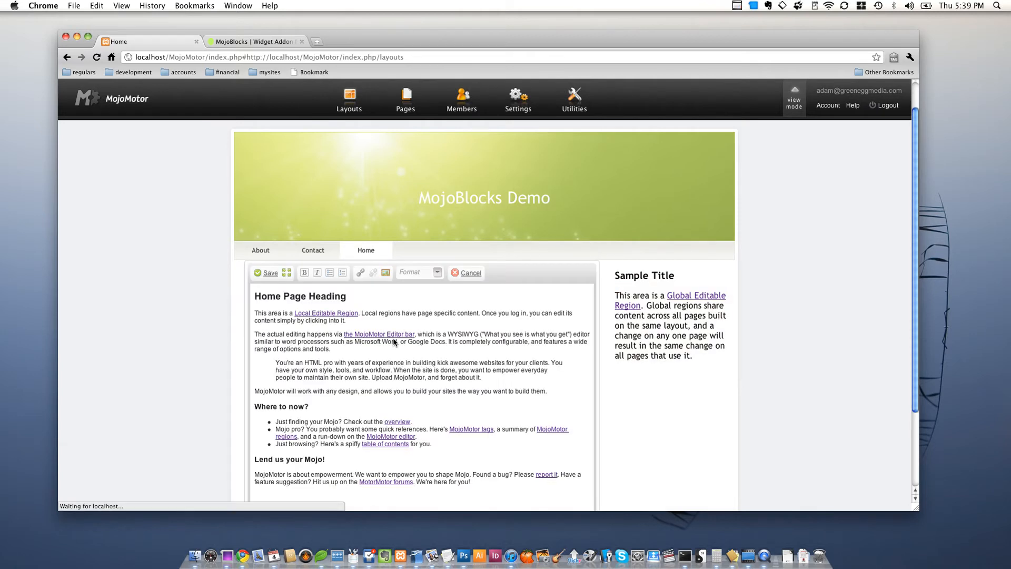
scroll(444, 375, "down", 1)
left_click(466, 245)
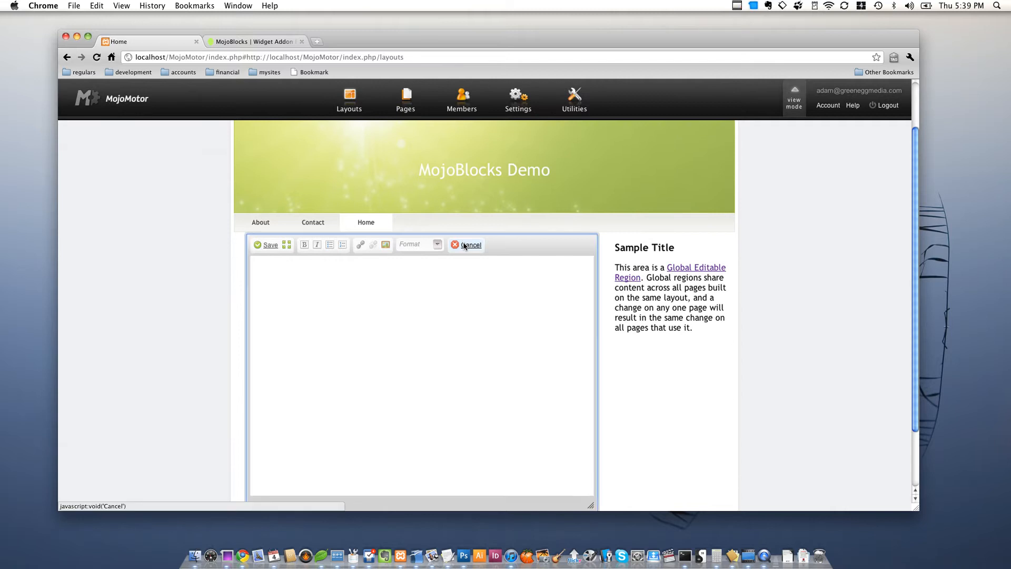
Step: Highlight the MojoBlocks Demo header title, and view the list of site layouts before closing it
scroll(549, 219, "up", 2)
left_click_drag(549, 218, 451, 222)
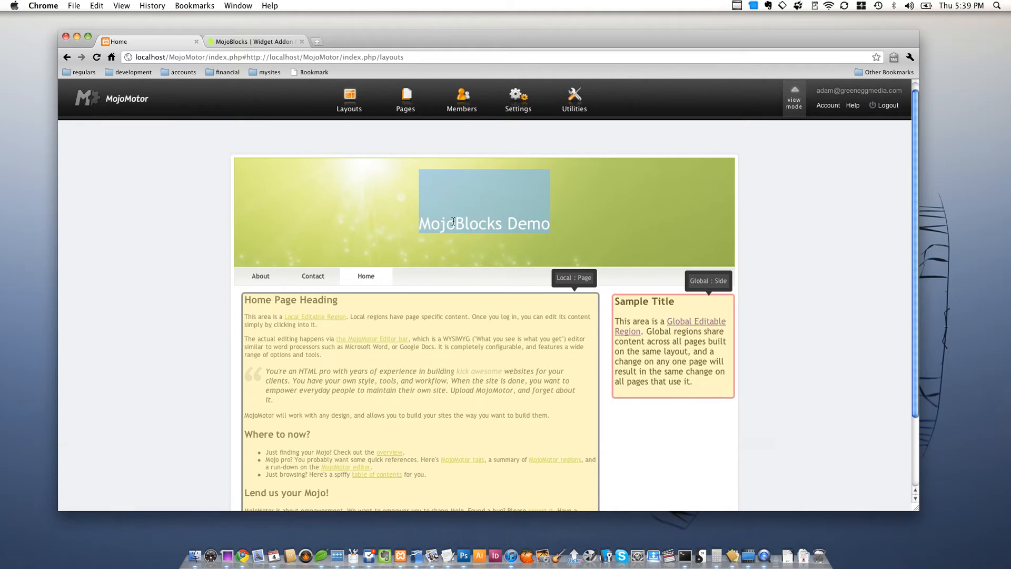
left_click(429, 244)
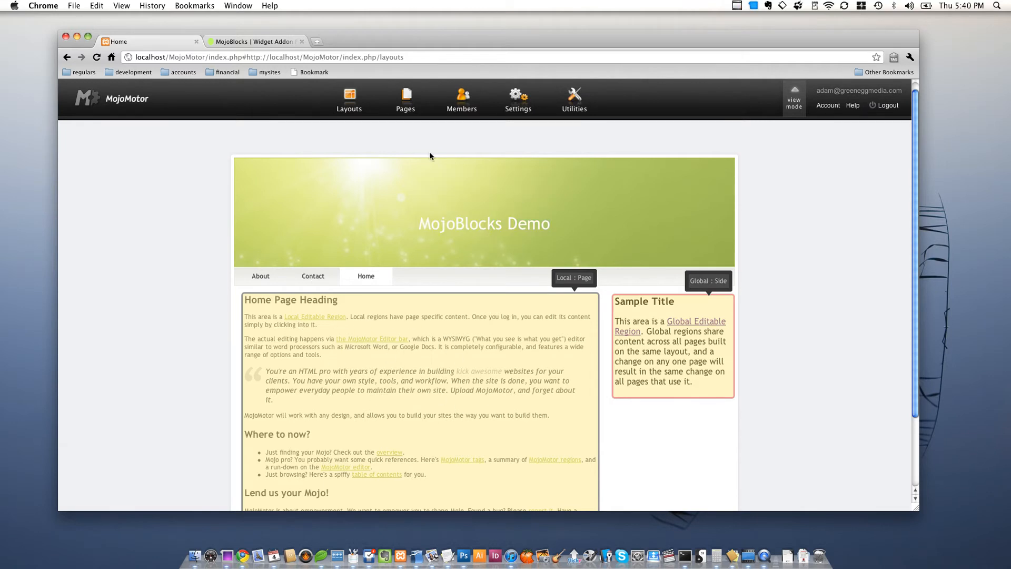
left_click(350, 105)
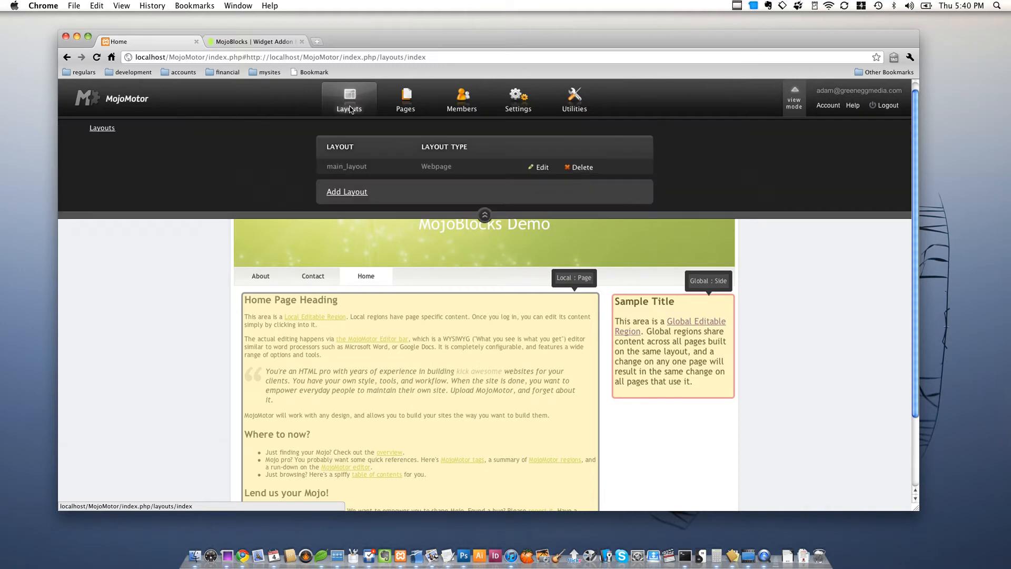
left_click(485, 219)
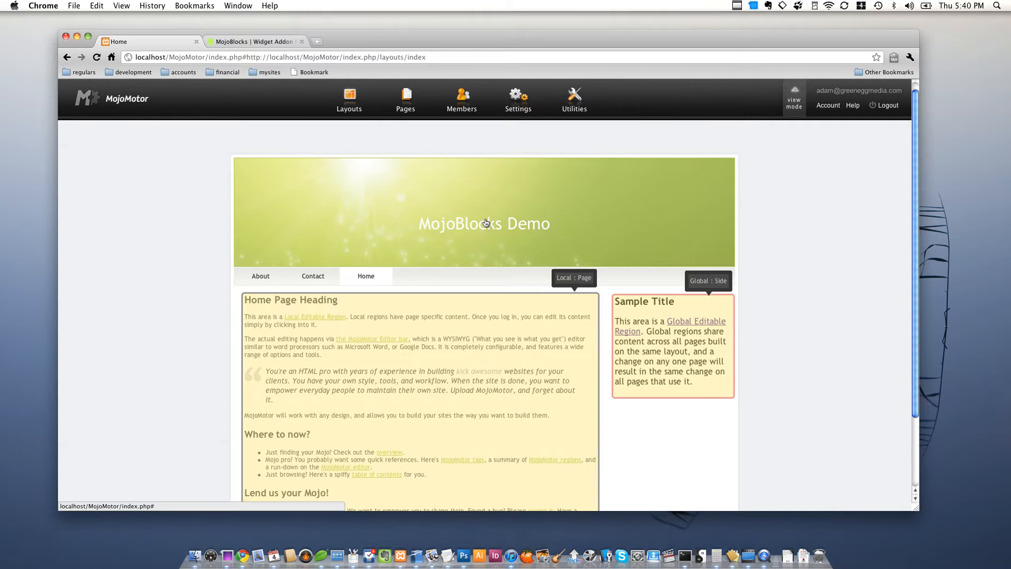
Step: Switch to the MojoBlocks product page and examine the available block types, including the Vimeo block's description
left_click(269, 42)
scroll(201, 220, "down", 2)
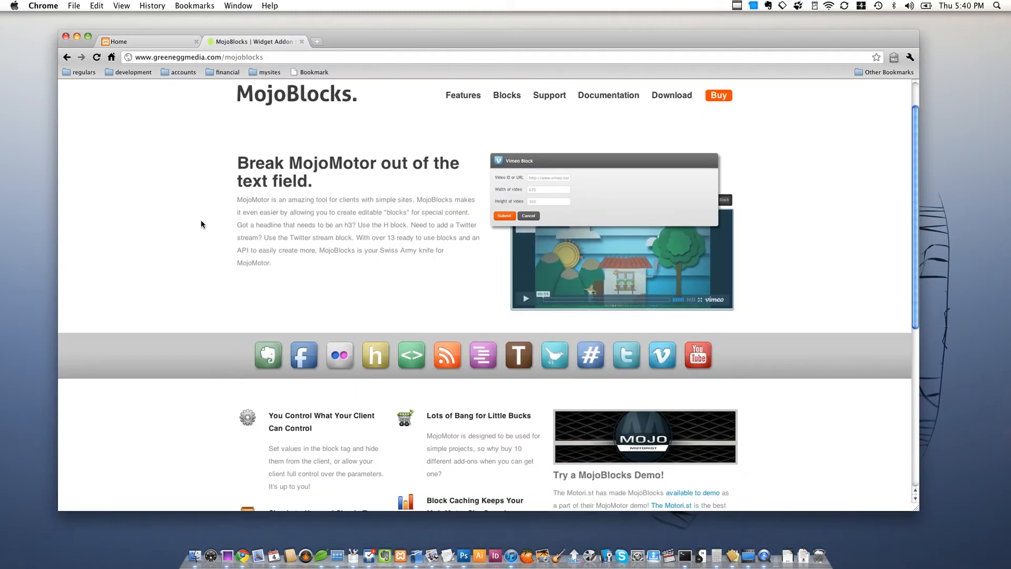
scroll(200, 219, "up", 2)
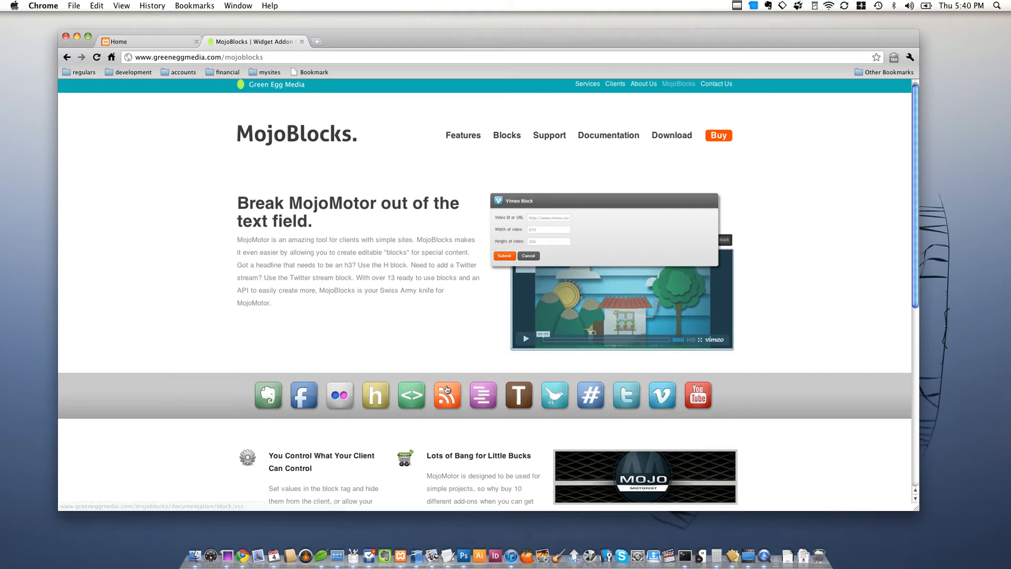
mouse_move(629, 395)
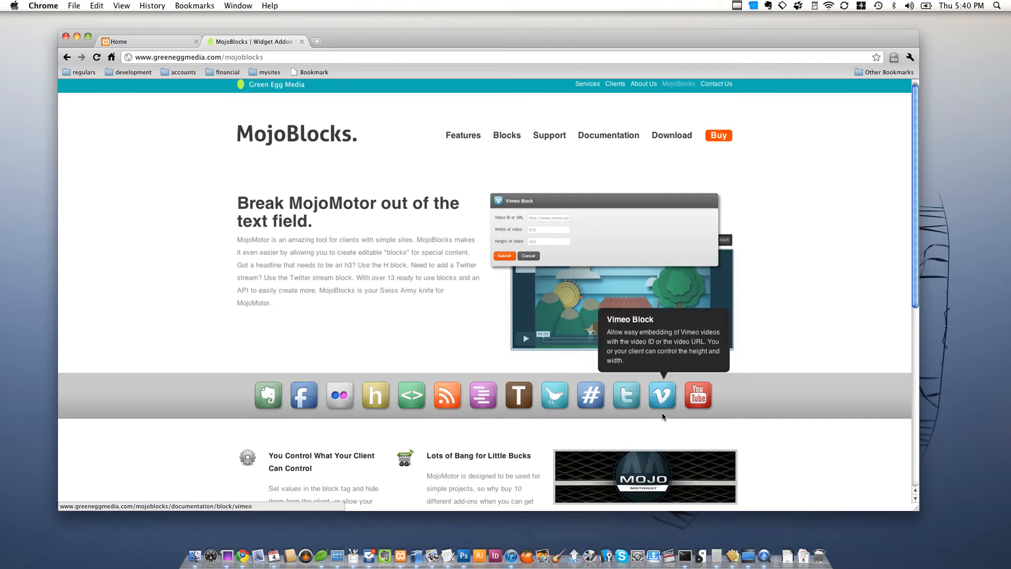
mouse_move(335, 399)
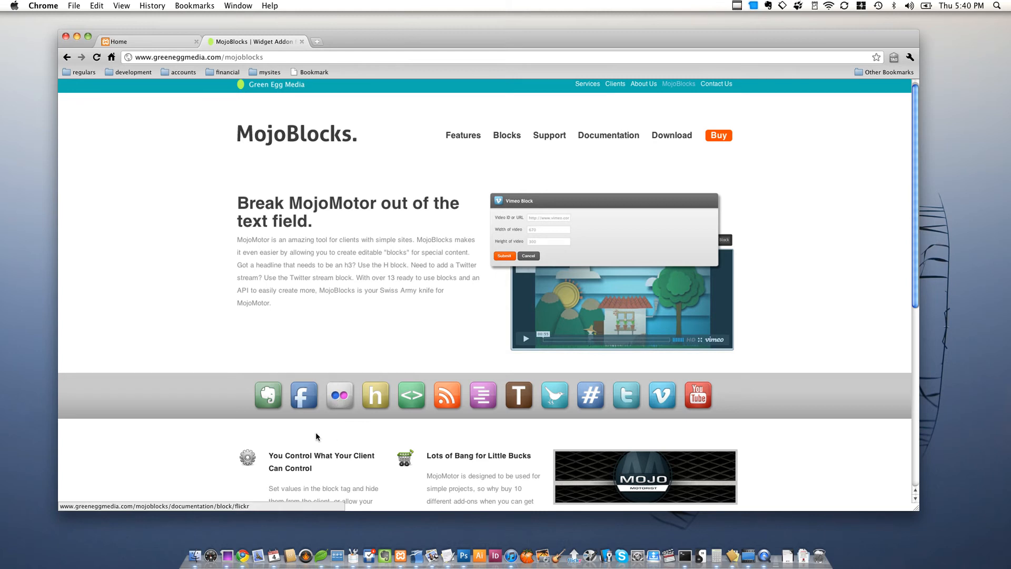
scroll(190, 415, "up", 1)
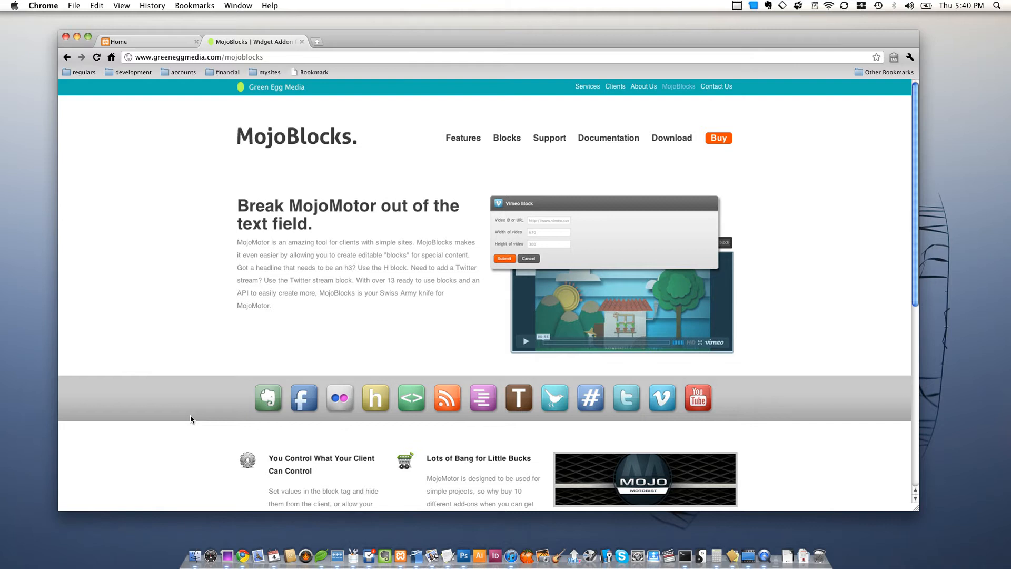
Step: Return to the MojoMotor Home page and open the main_layout layout for editing
left_click(150, 41)
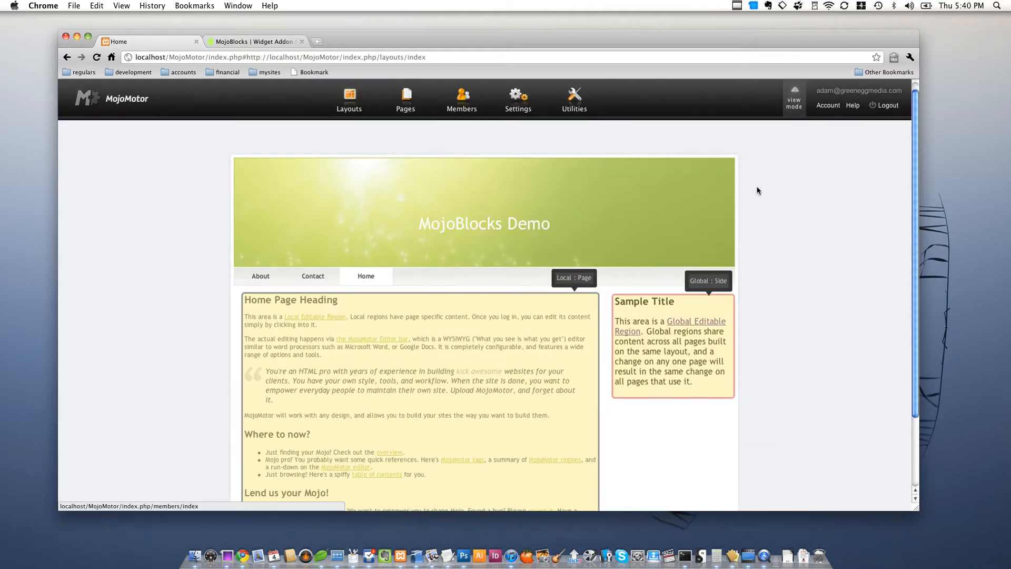
scroll(779, 184, "up", 1)
triple_click(453, 236)
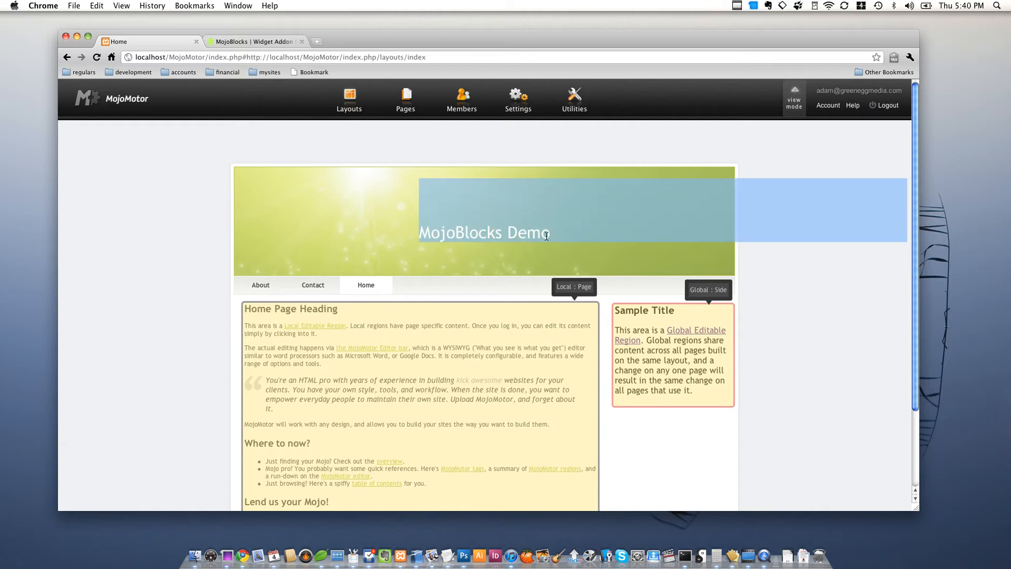
left_click(538, 236)
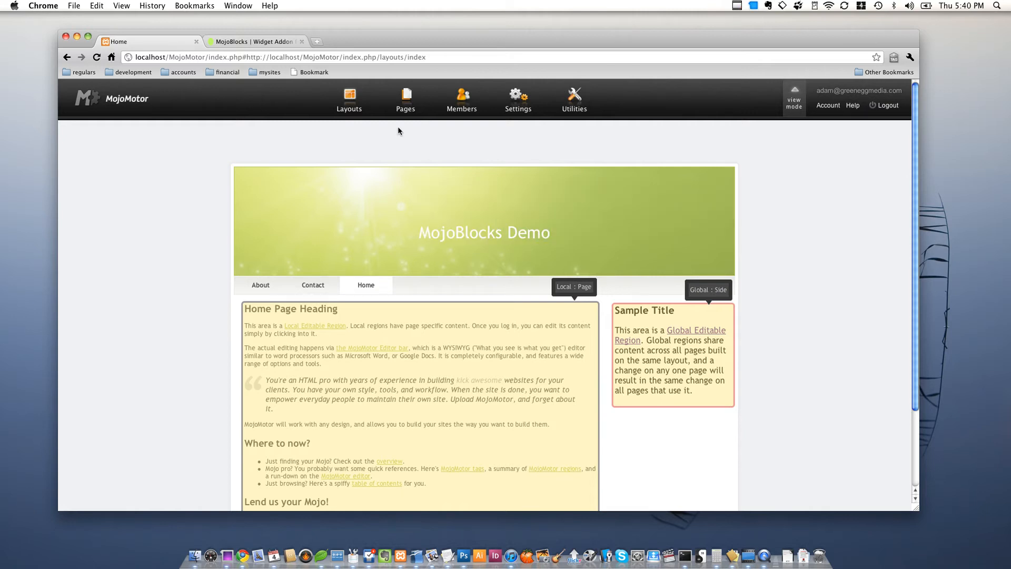
left_click(348, 98)
left_click(542, 167)
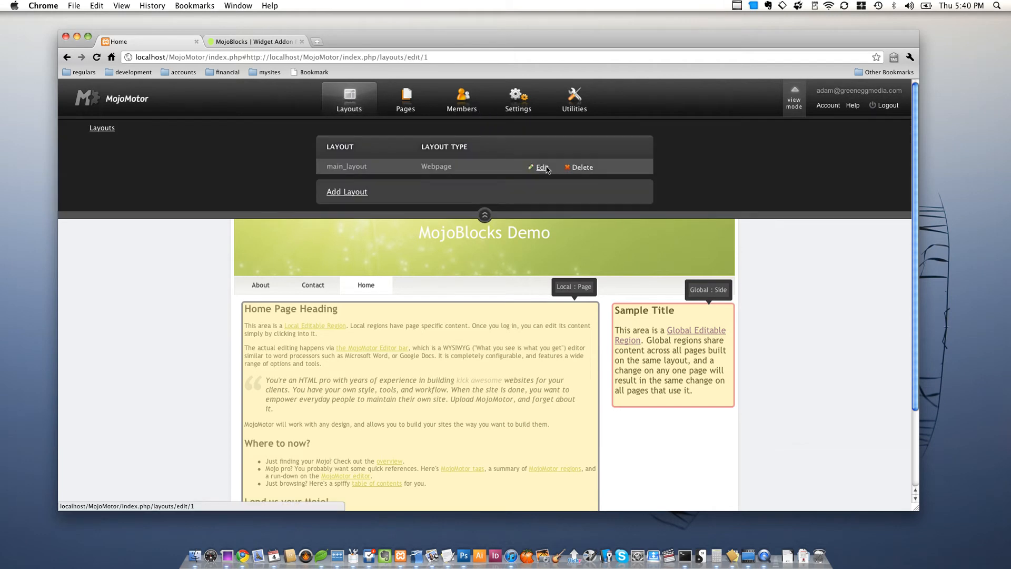
Step: Replace the MojoBlocks Demo h1 line with <div id="header_h1" name="h" class="mojoblock_region">{mojo:mb:block type="h" id="header_h1"}</div>, save the layout and reload the page
key("super+Tab")
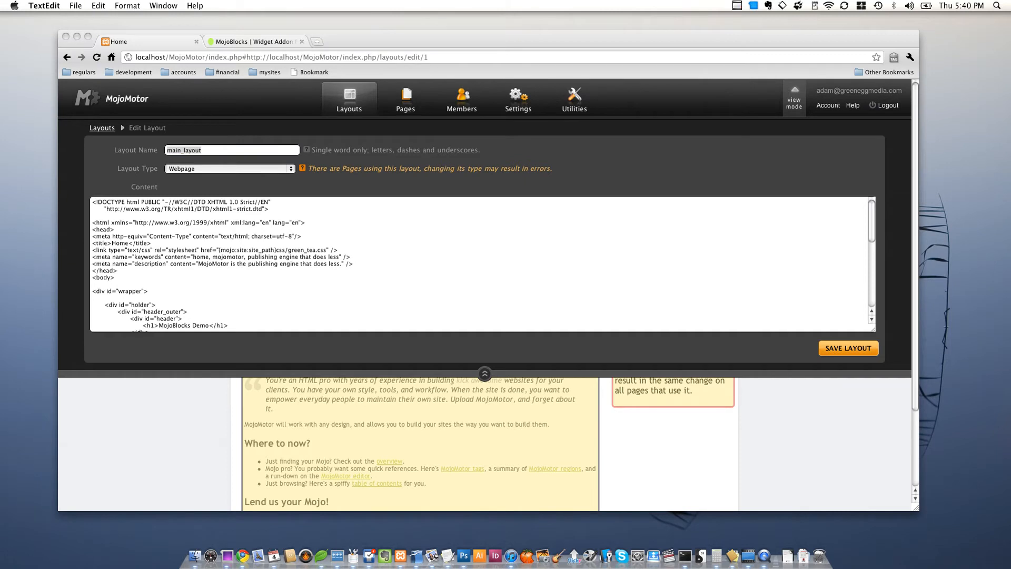
key("super+Tab")
scroll(144, 300, "down", 2)
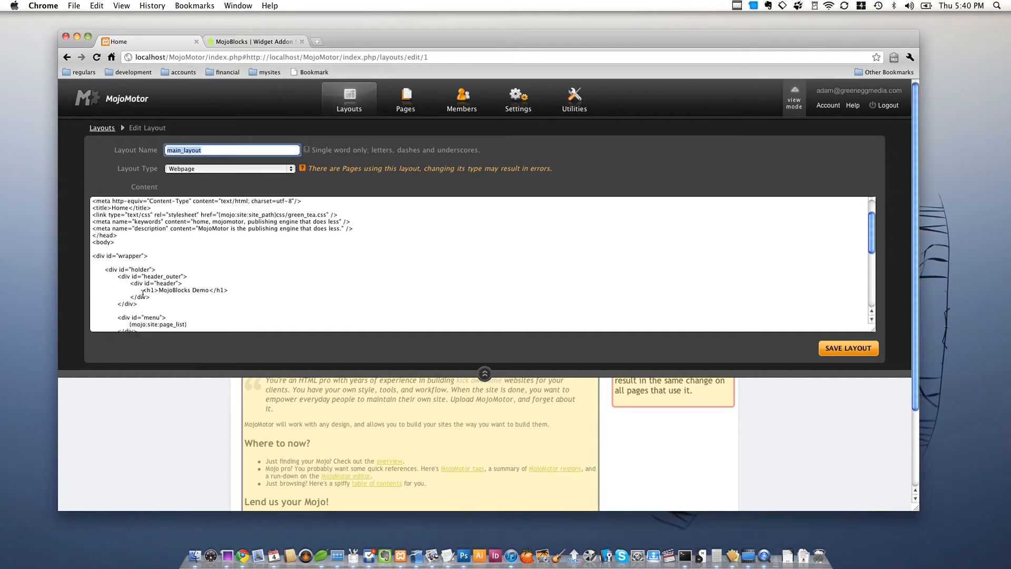
left_click_drag(143, 291, 227, 291)
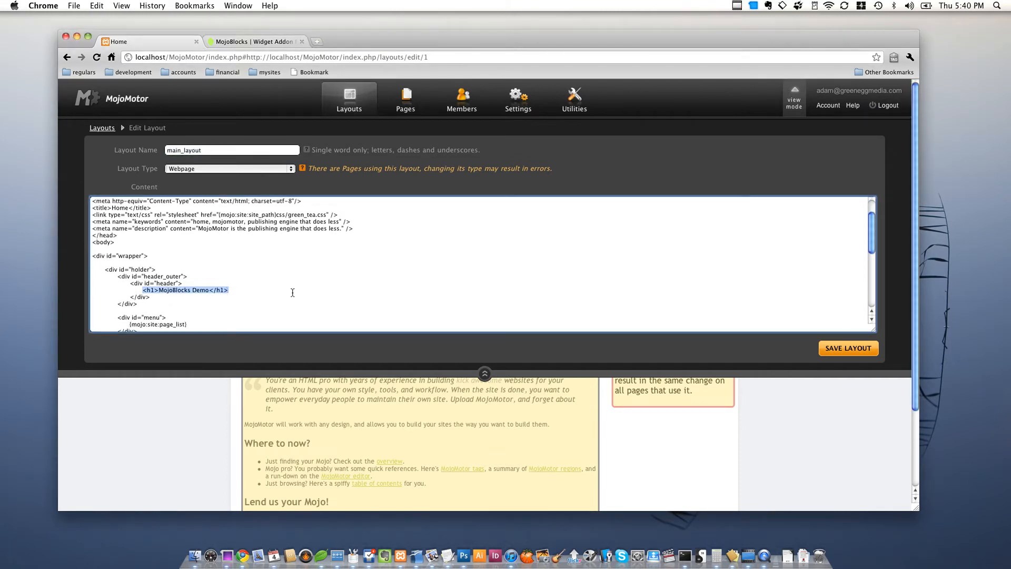
scroll(293, 293, "down", 2)
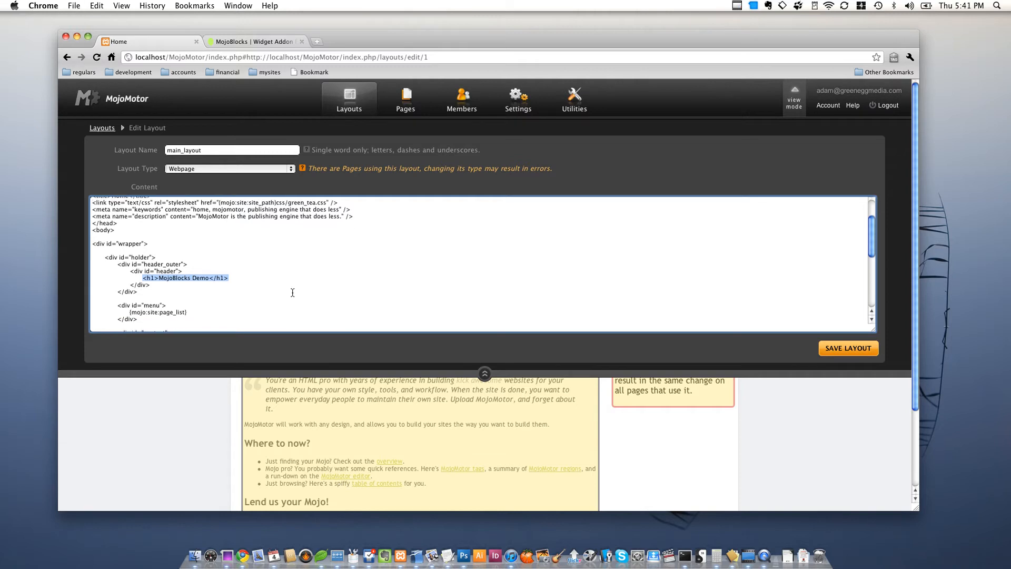
type("<div id=\"header_h1\" name=\"h\" class=\"mojoblock_region\">{mojo:mb:block type=\"h\" id=\"header_h1\"}</div>")
key("BackSpace")
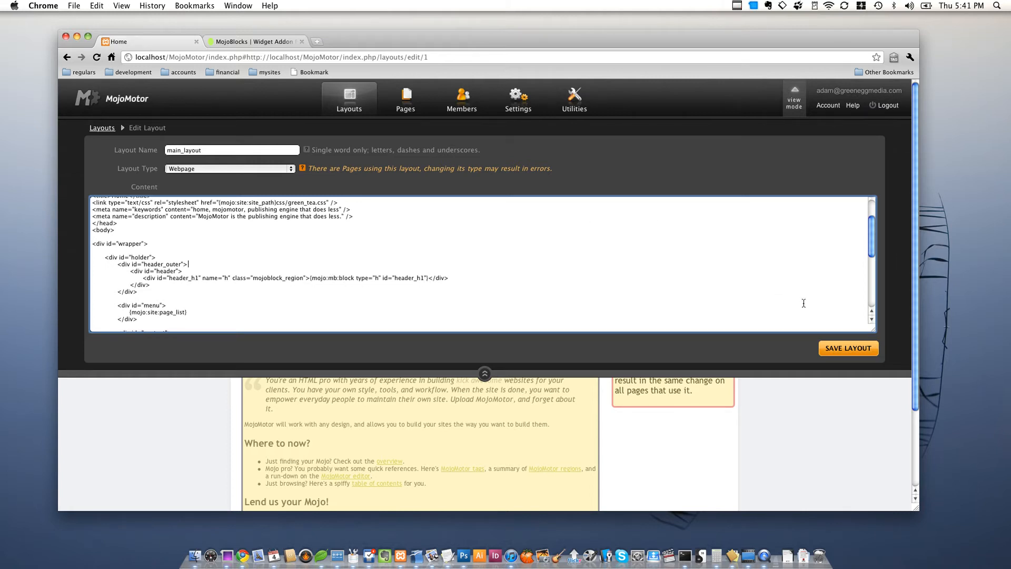
left_click(842, 353)
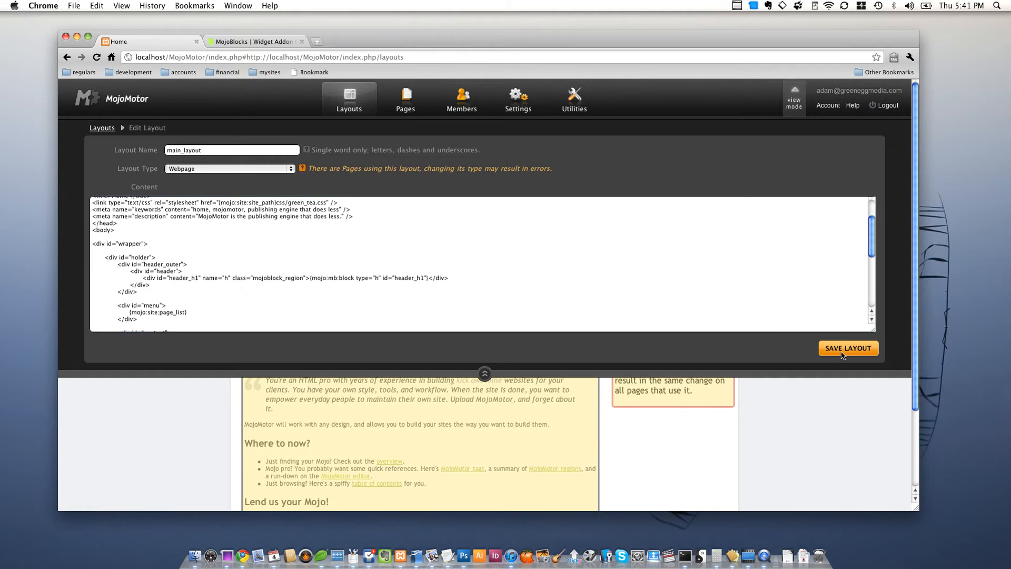
key("super+r")
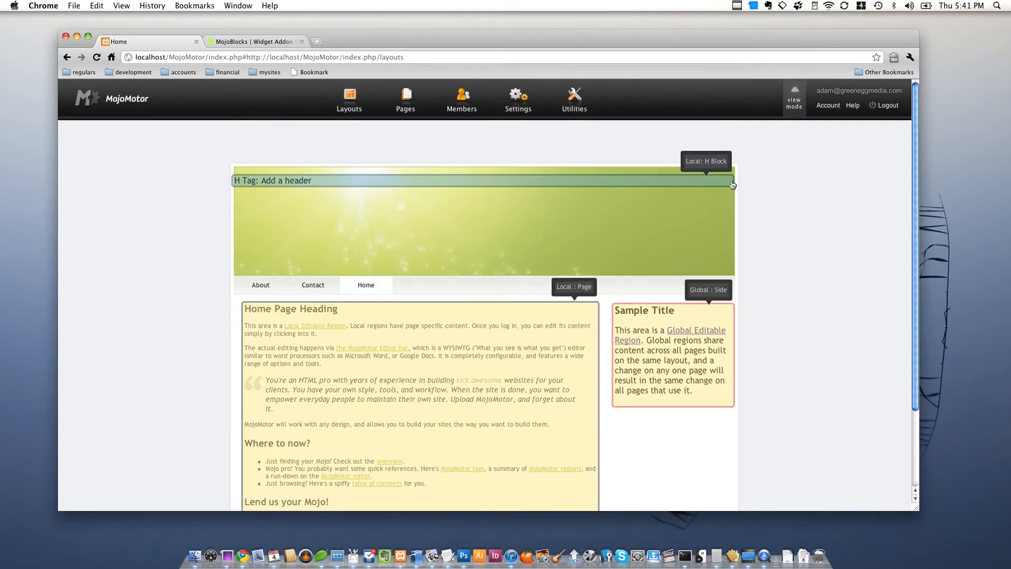
Step: Fill the header's H Tag block with the text "MojoBlocks Is Pretty Cool" as type h1 and submit it
left_click(538, 184)
left_click(342, 209)
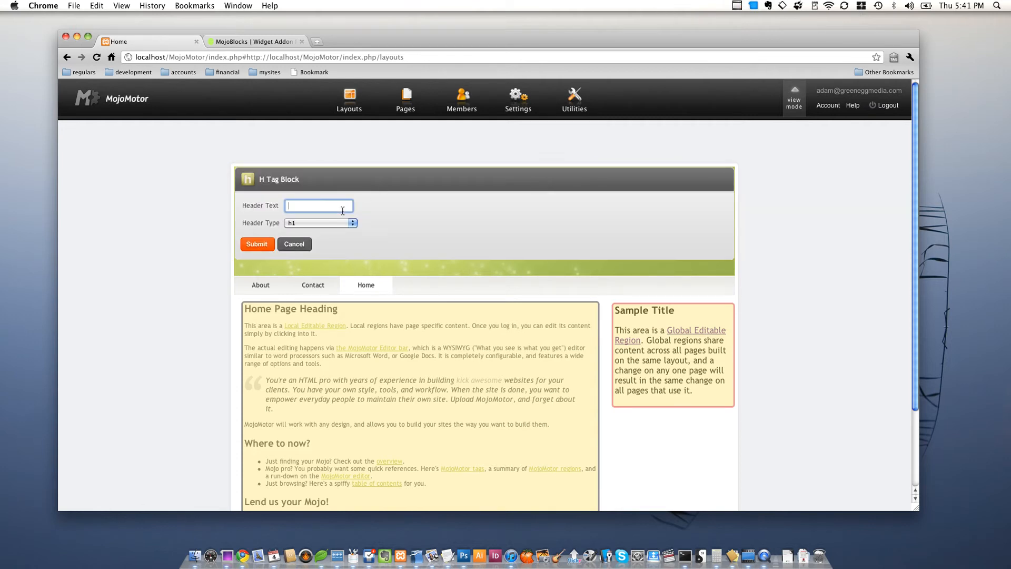
type("MojoBlocks Is Pretty Cool")
left_click(304, 223)
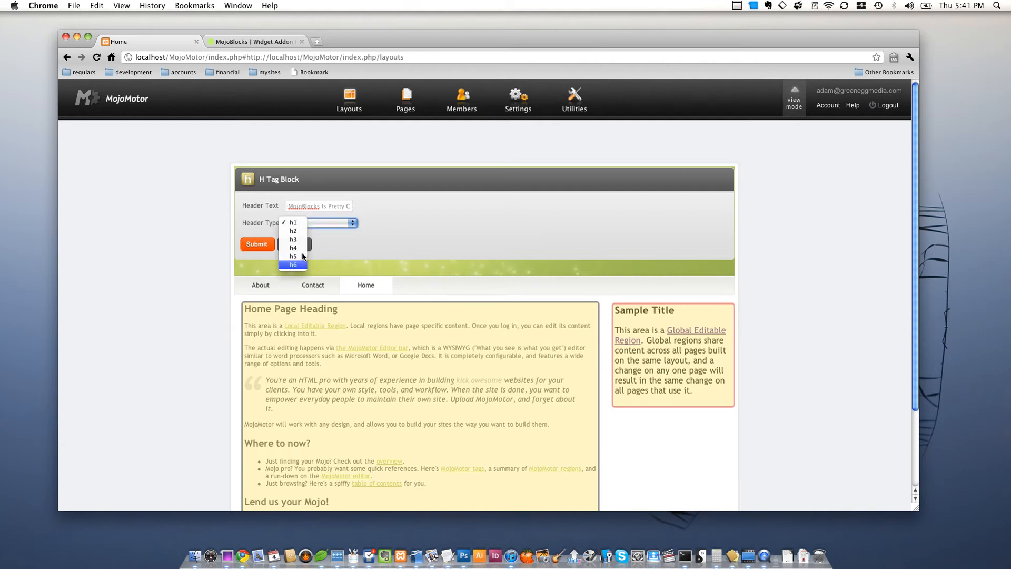
left_click(351, 223)
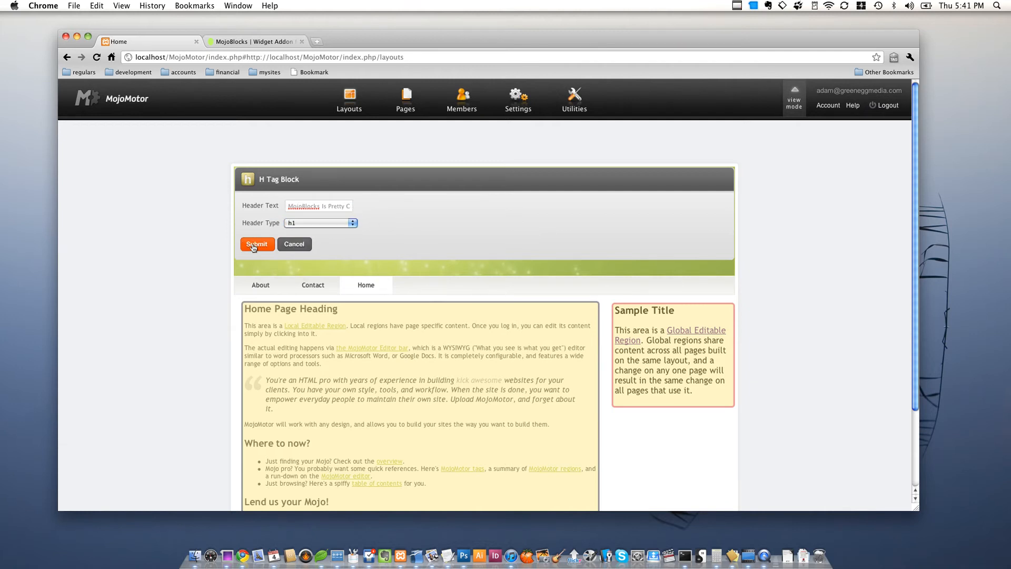
left_click(253, 246)
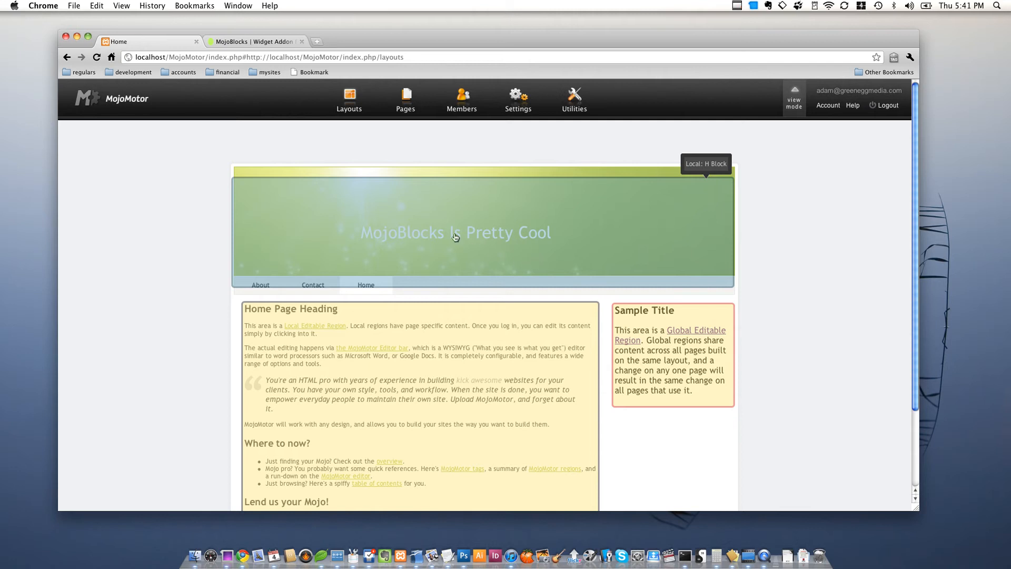
Step: Reopen the header's H Tag block to view its text and type settings, and cancel the edit
left_click(690, 250)
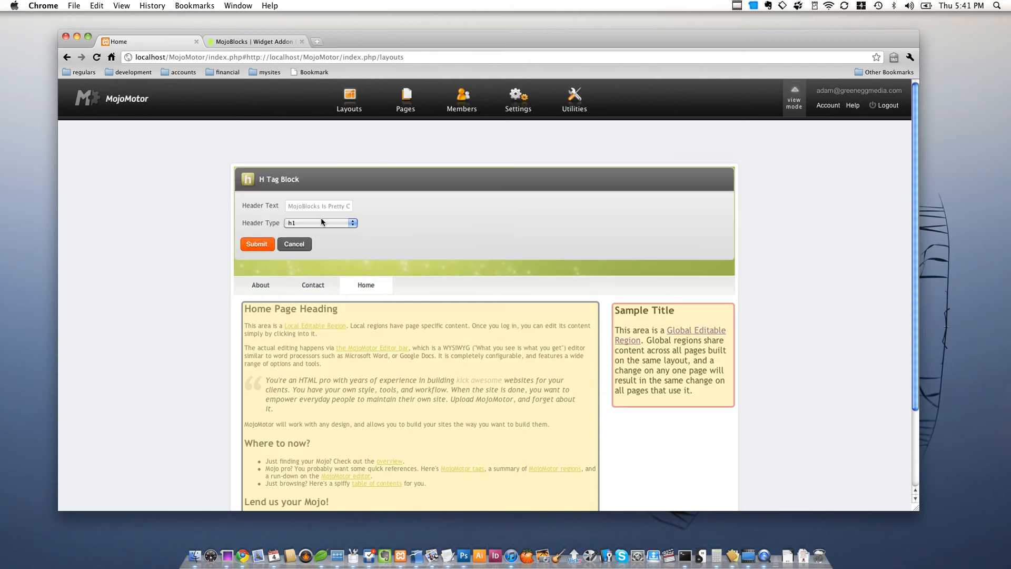
left_click(303, 246)
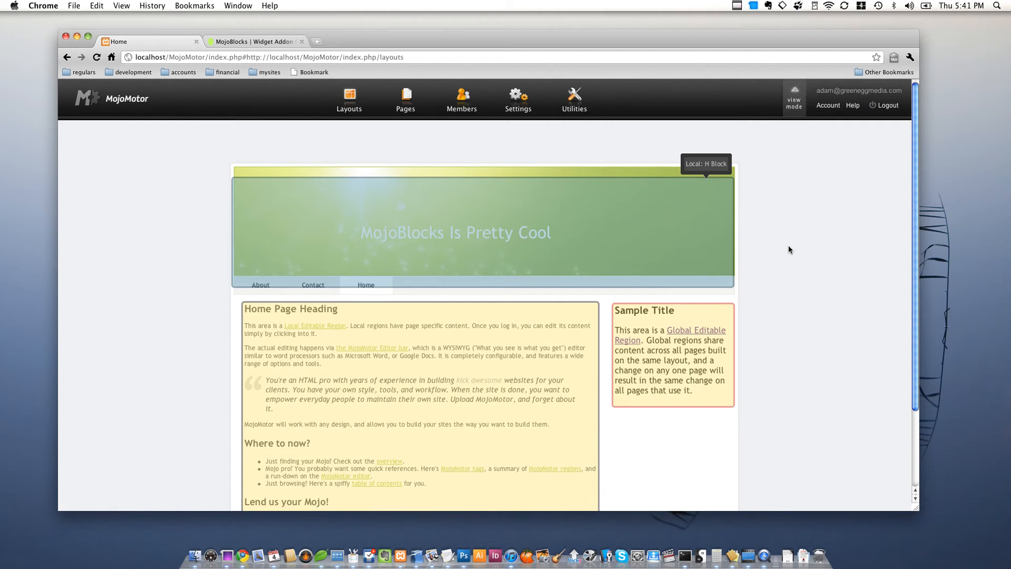
scroll(789, 249, "down", 2)
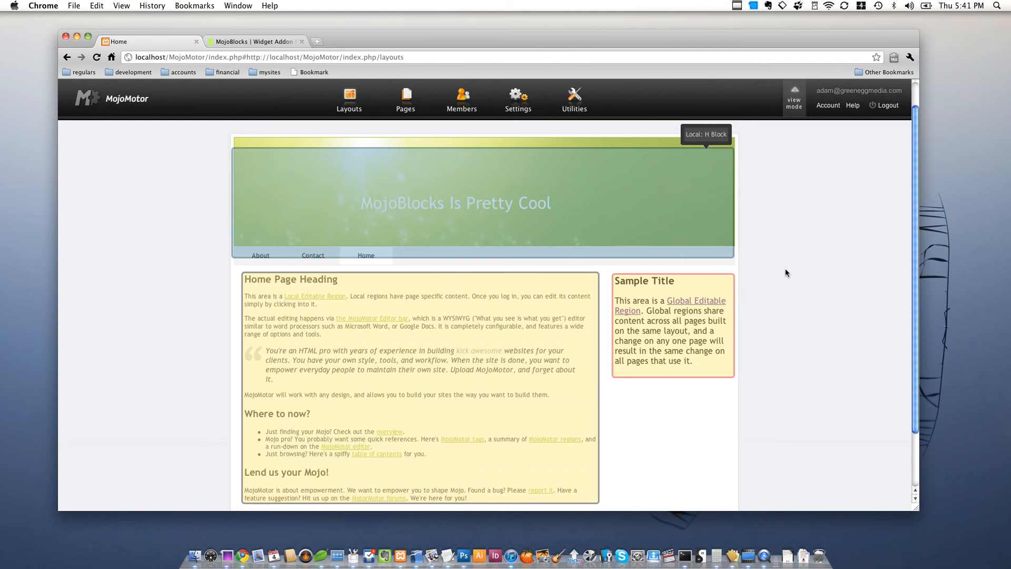
Step: Open the main_layout layout for editing and locate the sidebar div in its content code
scroll(786, 266, "down", 2)
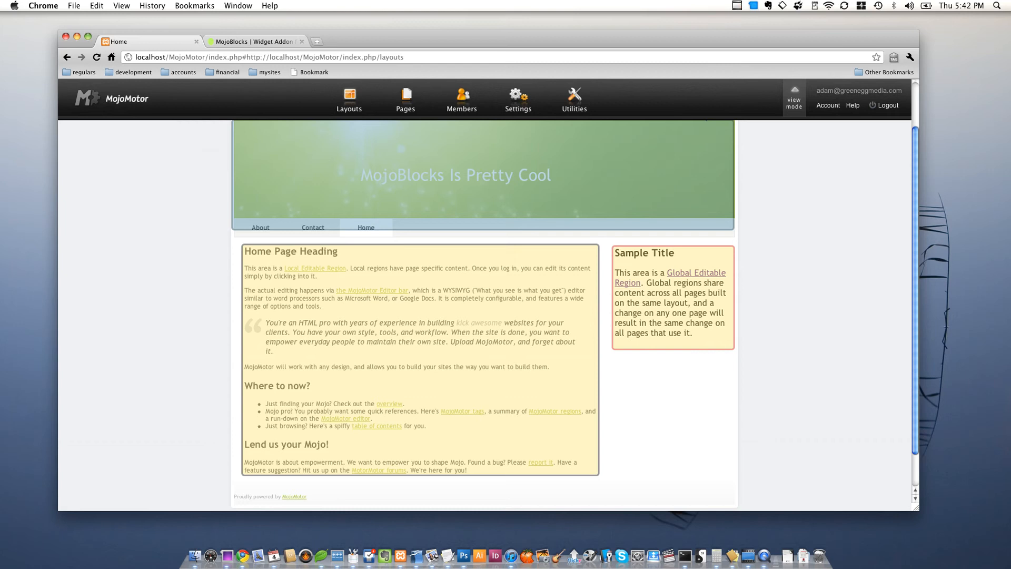
key("super+Tab")
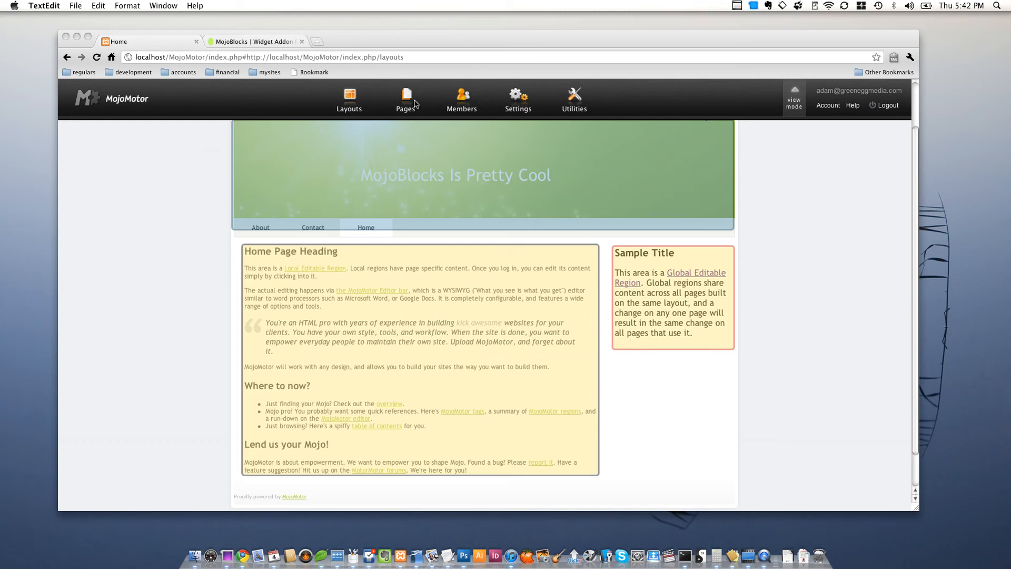
left_click(348, 104)
left_click(348, 103)
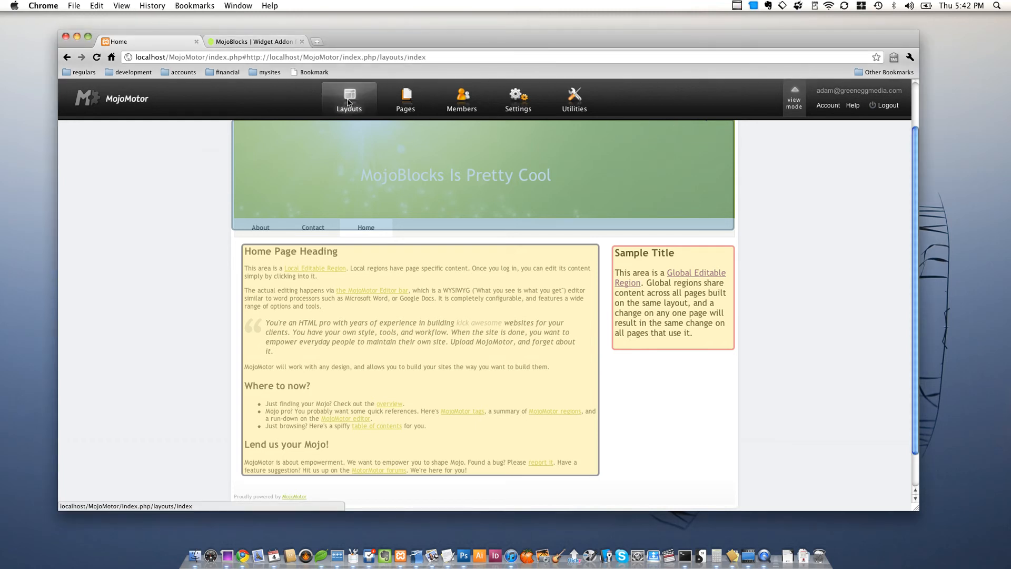
left_click(542, 168)
scroll(478, 251, "down", 5)
scroll(478, 250, "down", 1)
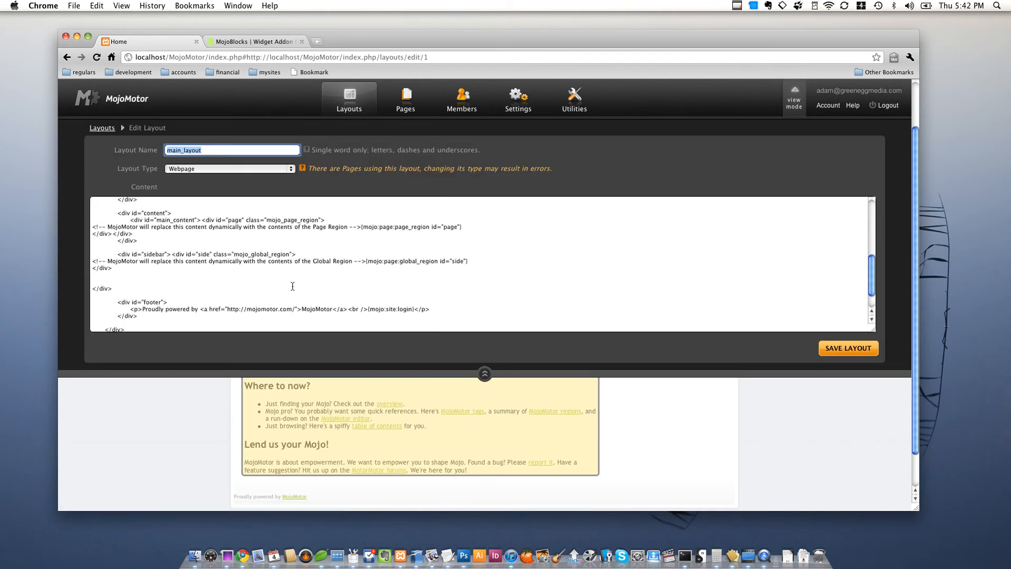
Step: Below the sidebar's global region, add <br /> and <div id="side_tweets" name="twitter_user" class="mojoblock_region">{mojo:mb:block type="twitter_user" id="side_tweets"}</div>, save the layout and reload the page
left_click(157, 279)
key("Return")
type("<")
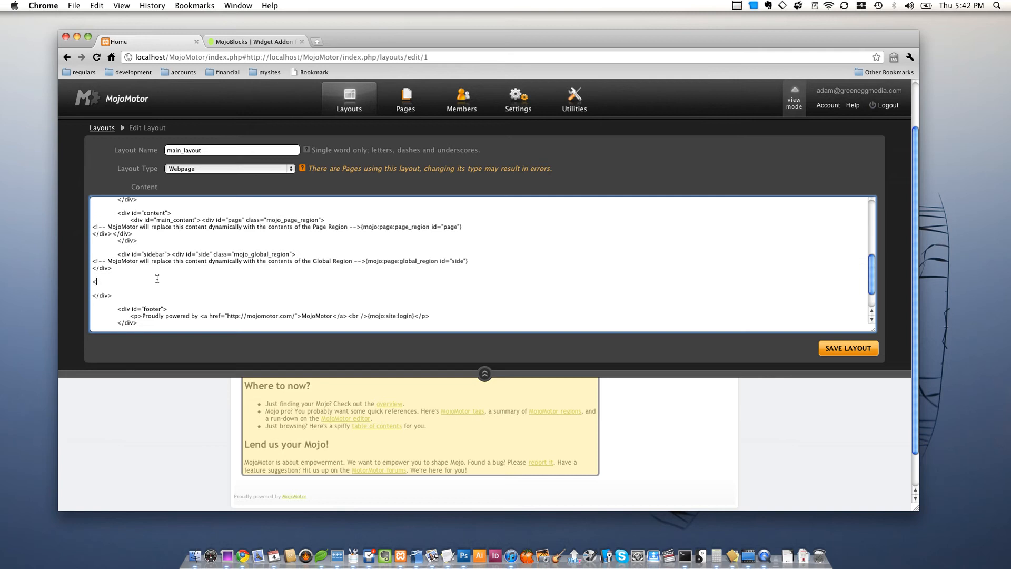
type("br ./>")
key("Return")
key("Return")
type("<div id=\"side_tweets\" name=\"twitter_user\" class=\"mojoblock_region\">{mojo:mb:block type=\"twitter_user\" id=\"side_tweets\"}</div>")
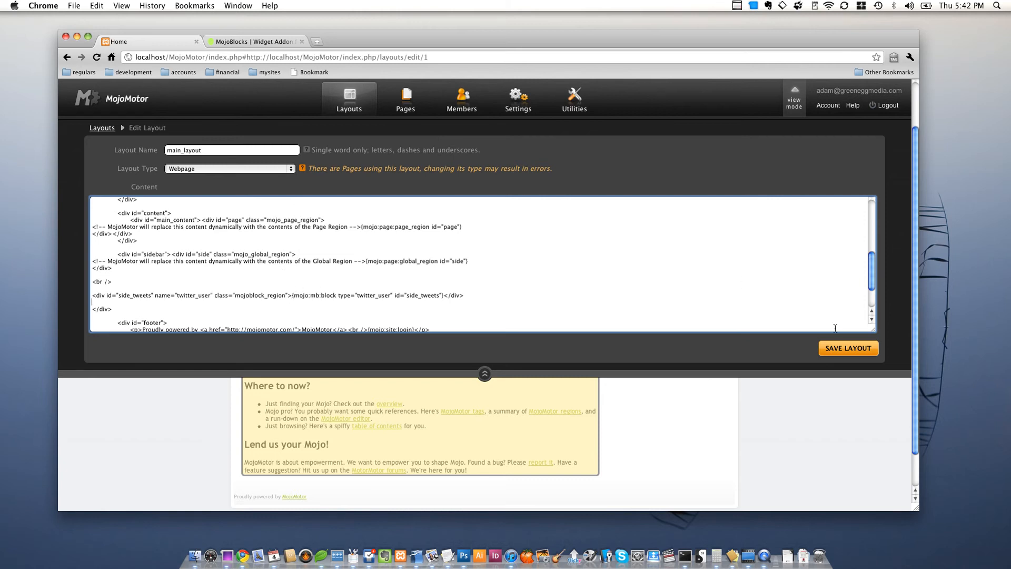
left_click(844, 355)
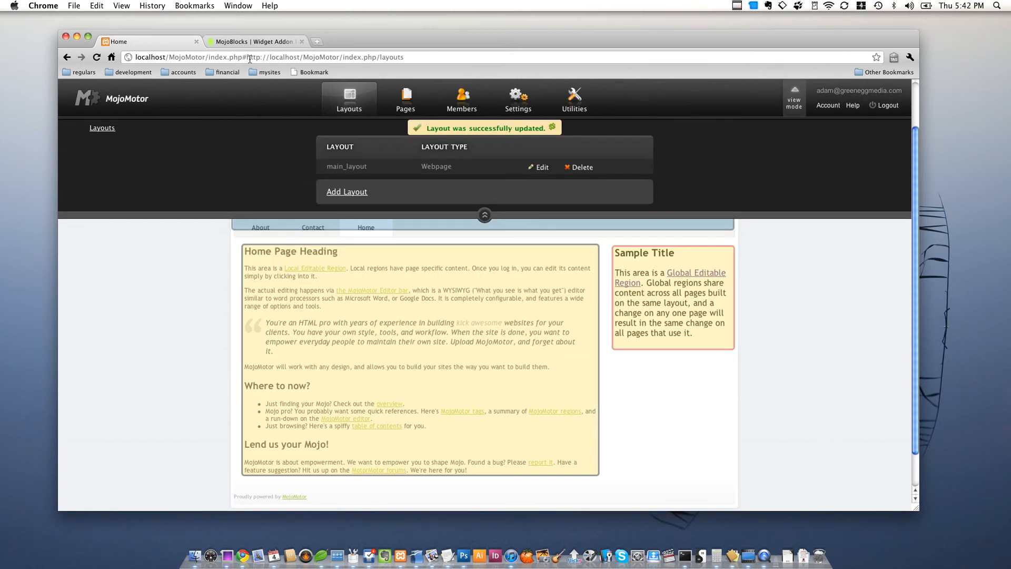
left_click(96, 57)
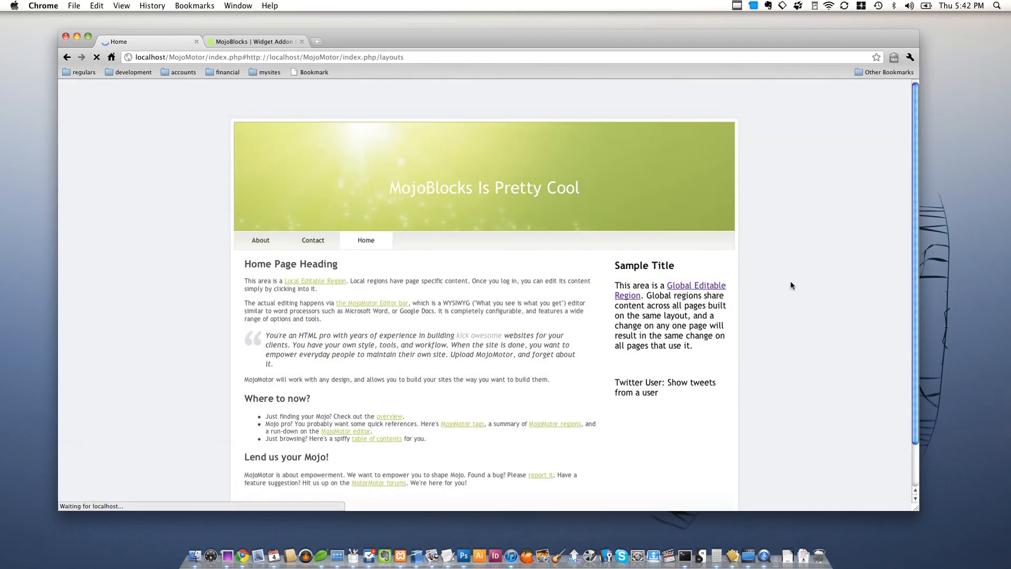
Step: Fill the sidebar's Twitter User block with the Twitter name mojomotor and 2 tweets to show, and submit it
scroll(814, 308, "down", 4)
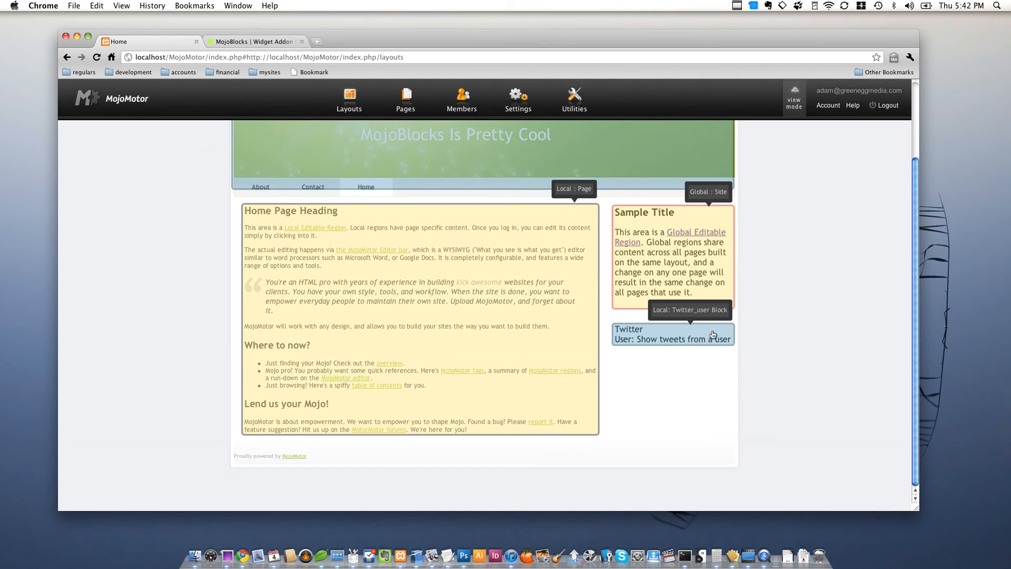
left_click(711, 334)
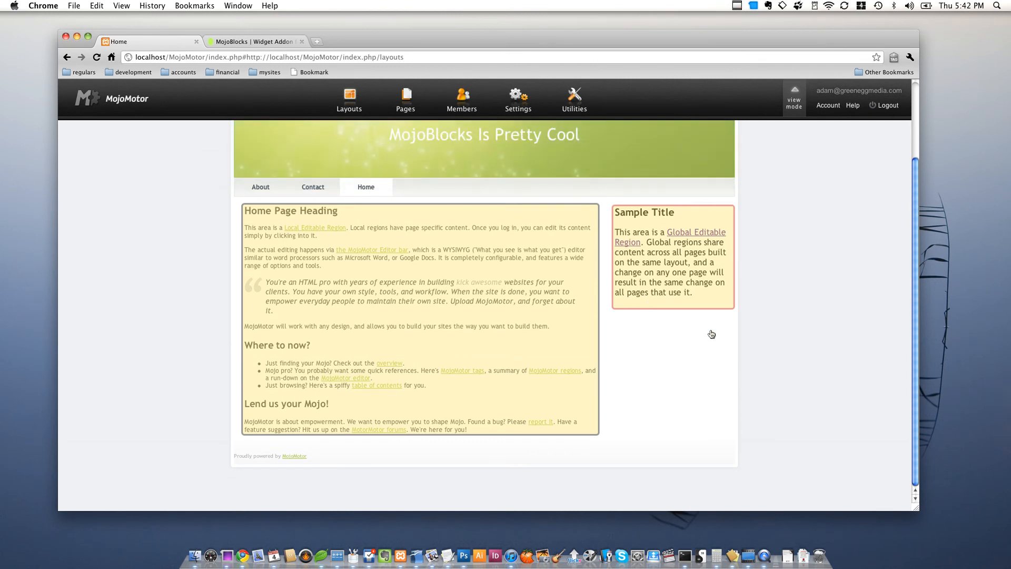
left_click(696, 350)
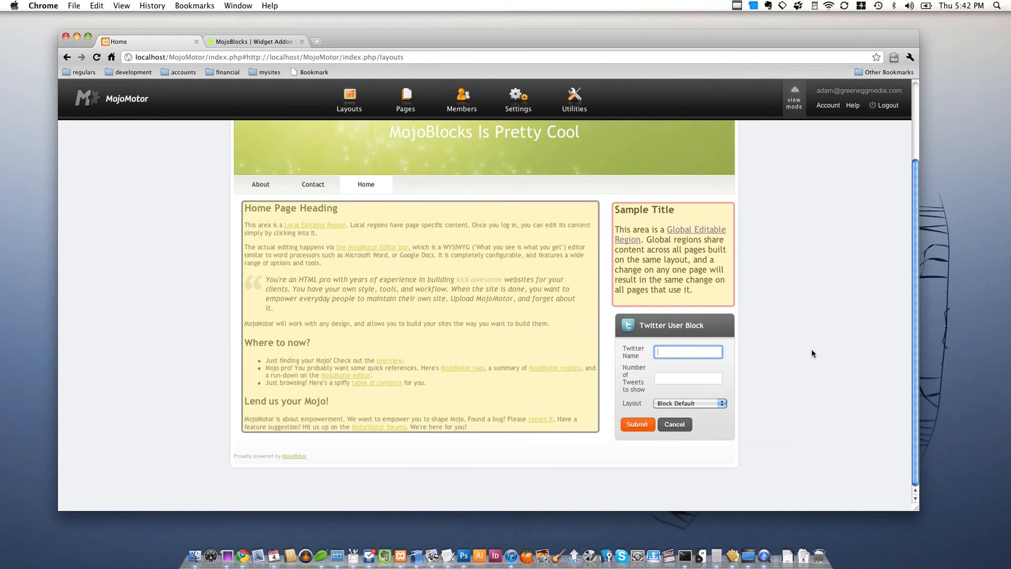
type("omotor")
key("Tab")
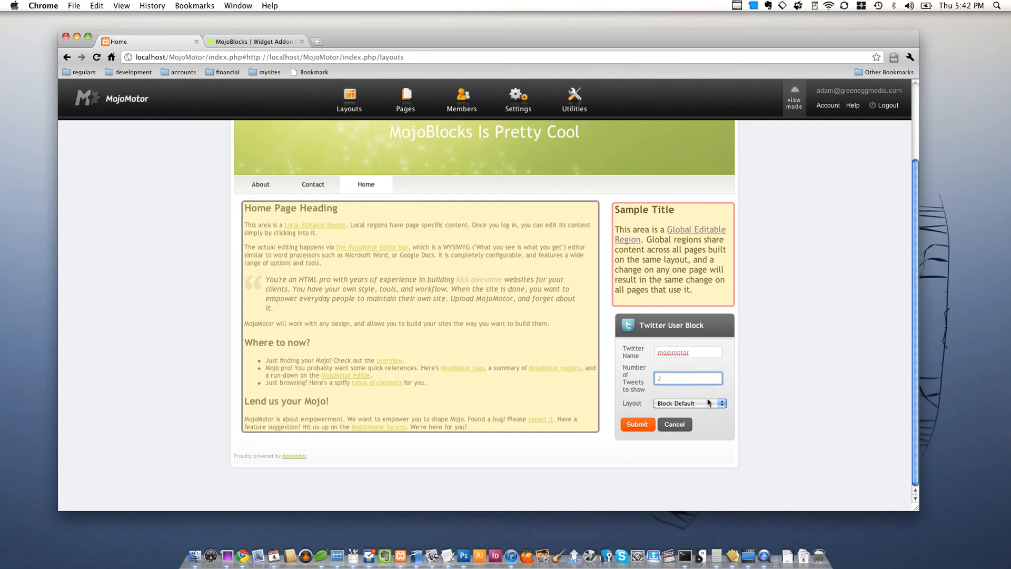
left_click(638, 426)
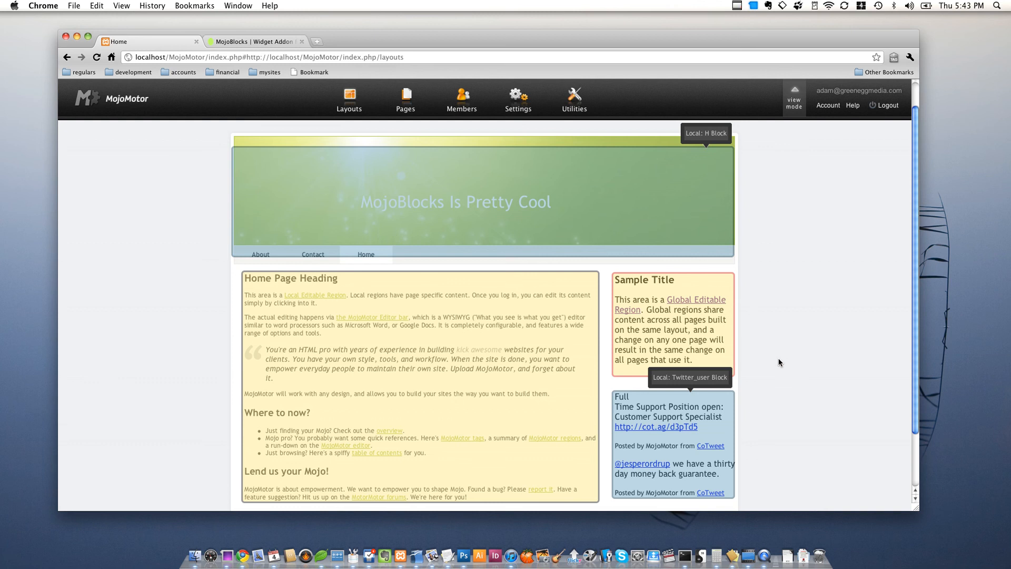
Step: Reopen the sidebar's Twitter User block to view its name, tweet number and layout settings, and cancel the edit
scroll(772, 395, "down", 1)
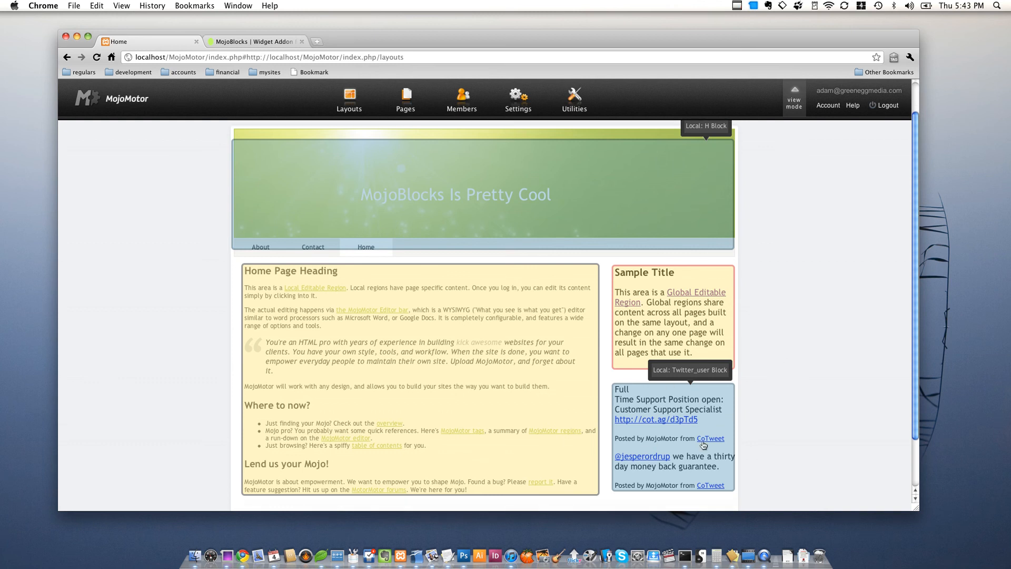
scroll(821, 411, "up", 1)
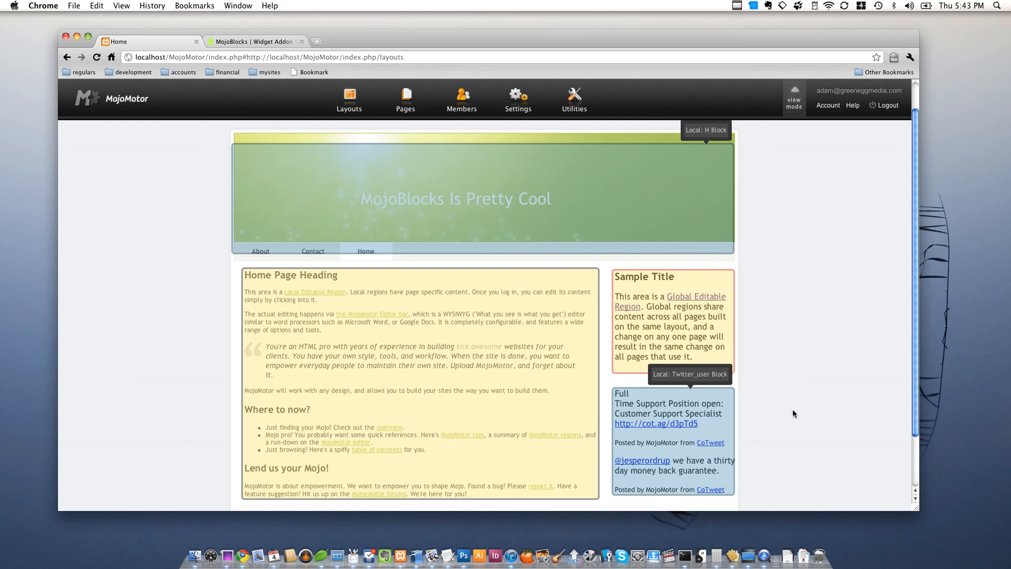
left_click(727, 420)
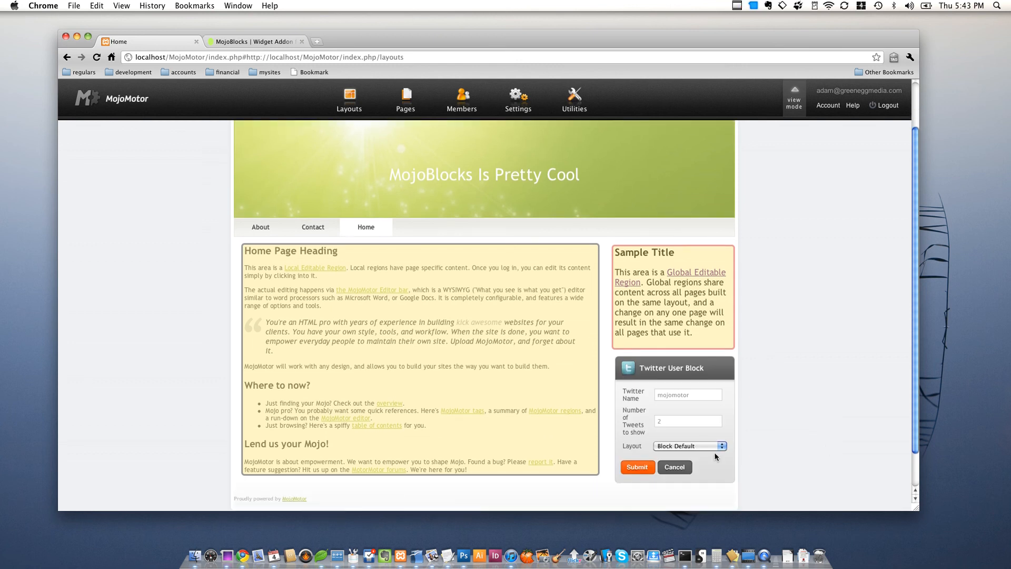
left_click(680, 468)
scroll(782, 464, "up", 2)
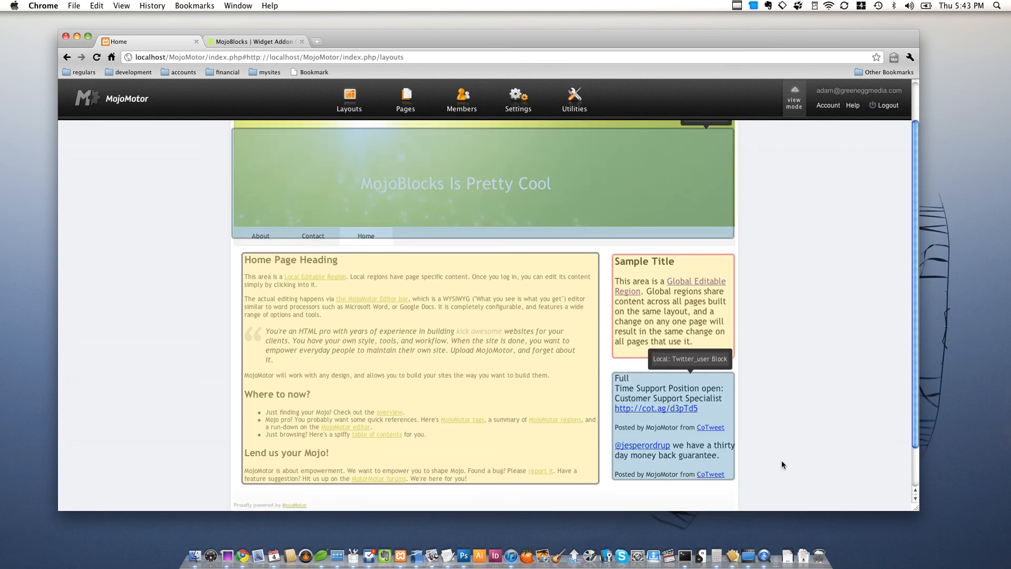
scroll(782, 465, "up", 3)
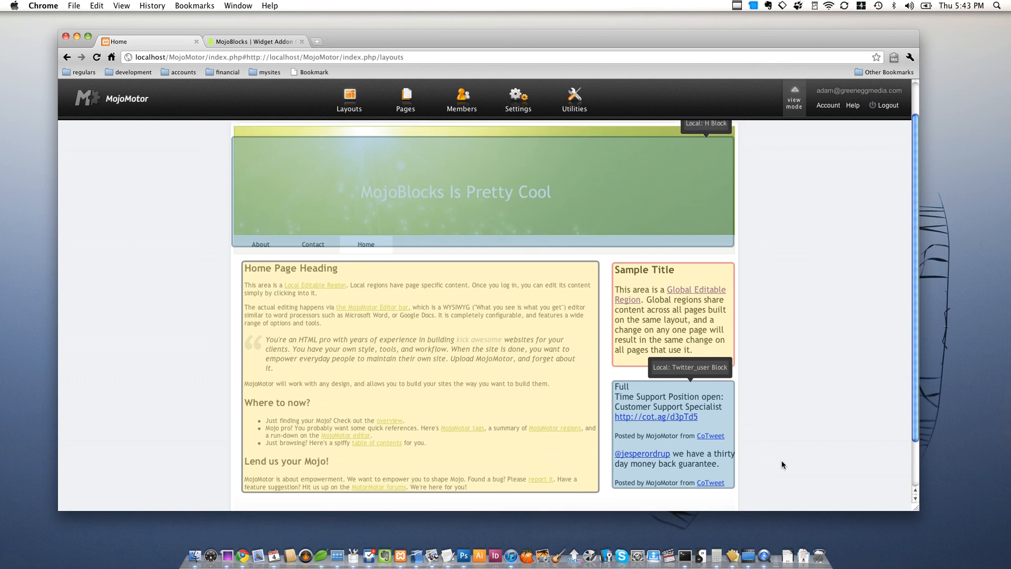